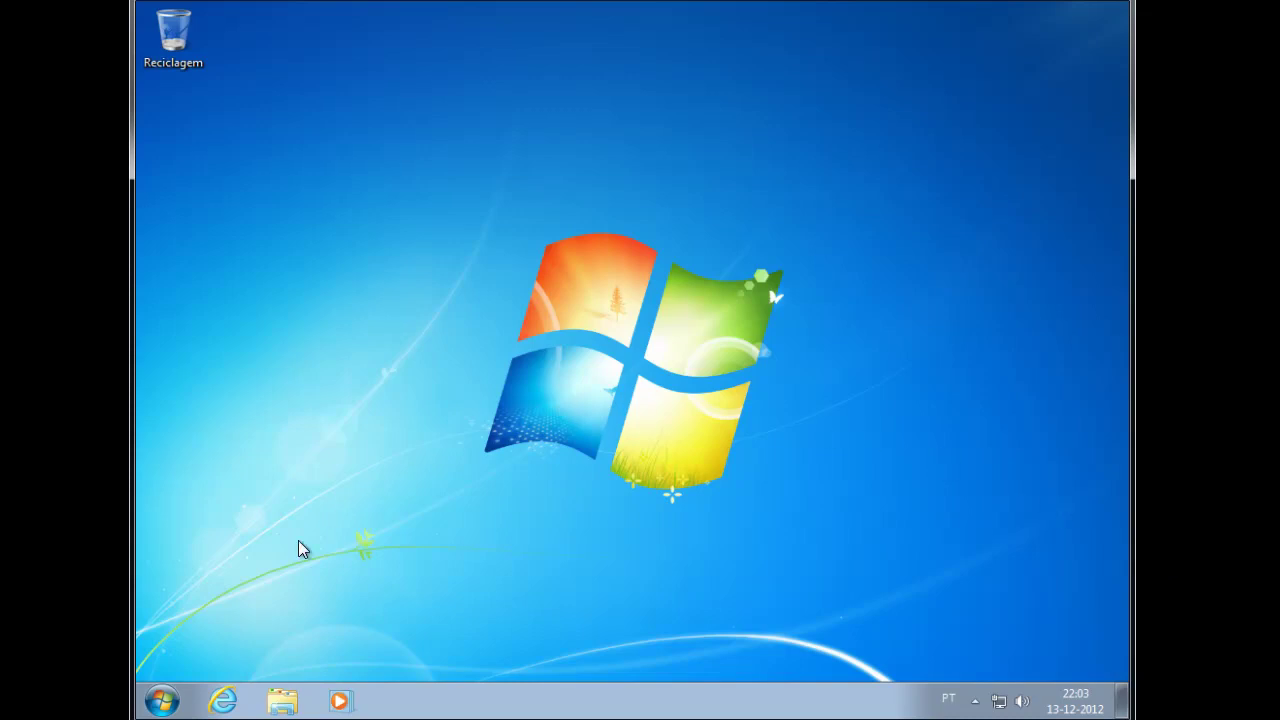
# Step: Open the Disco Local (D:) drive in the file explorer to check what it contains
pyautogui.click(281, 706)
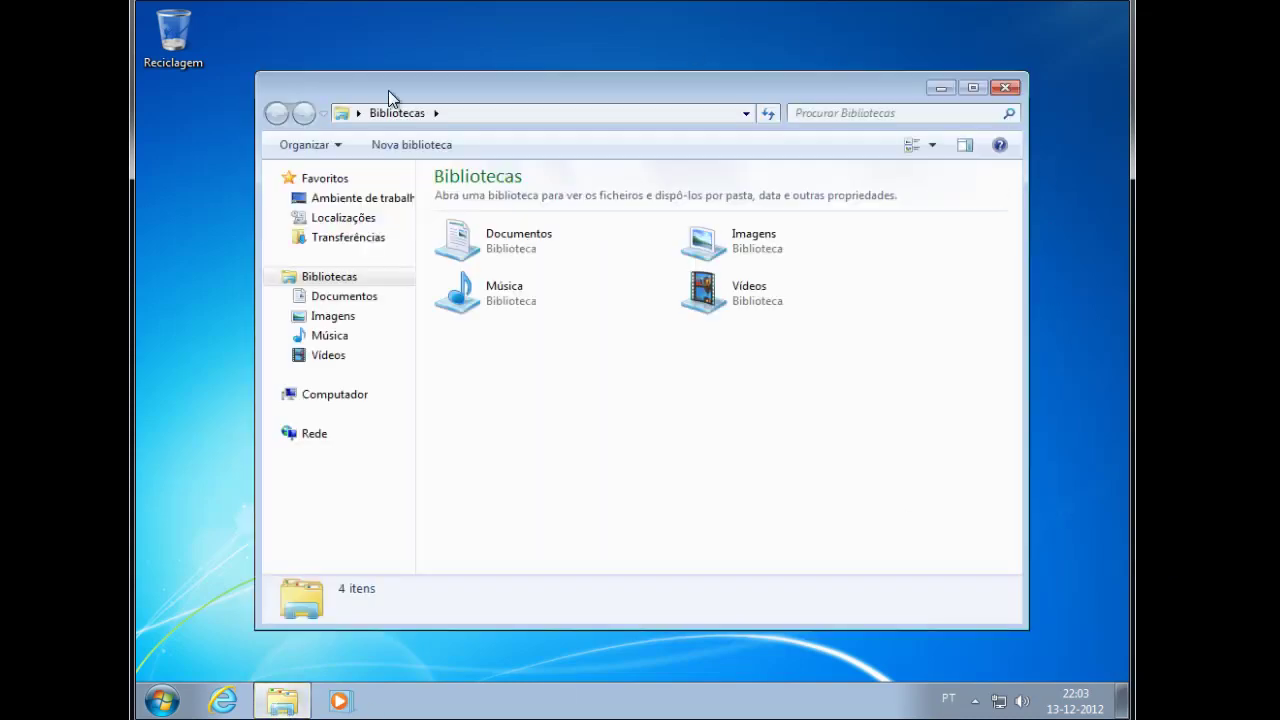
pyautogui.click(276, 395)
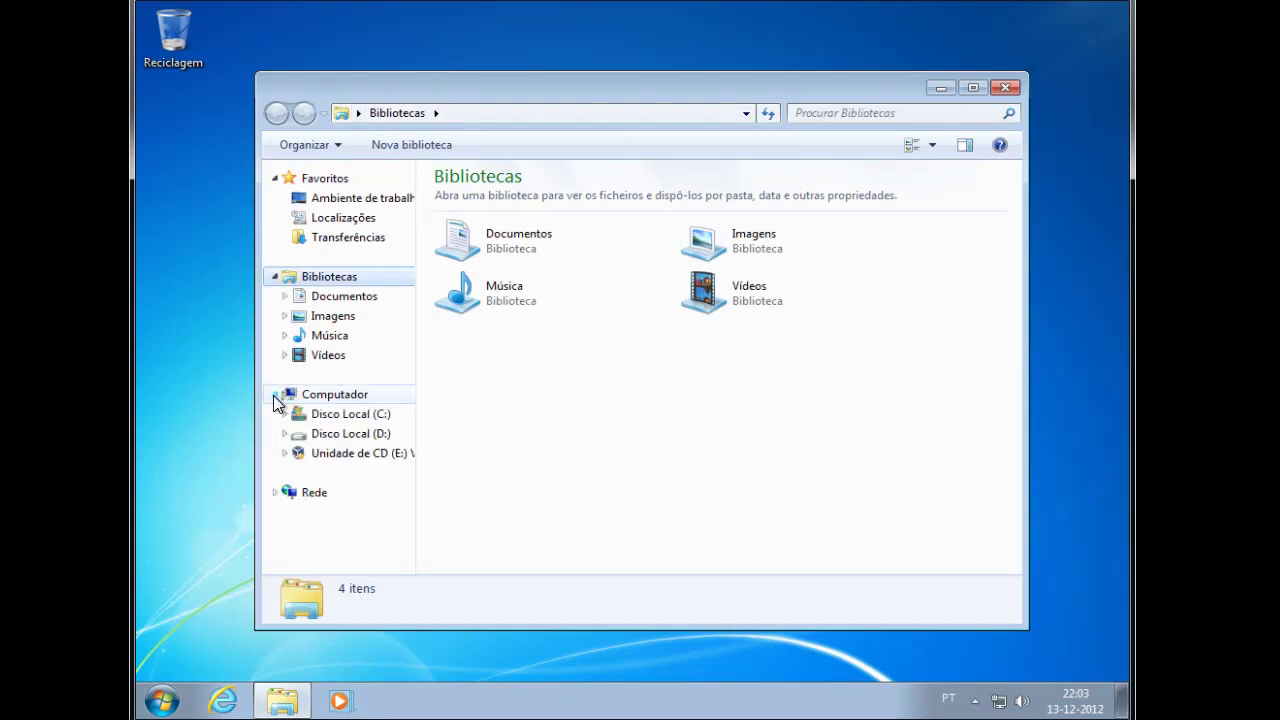
pyautogui.click(343, 421)
pyautogui.click(352, 440)
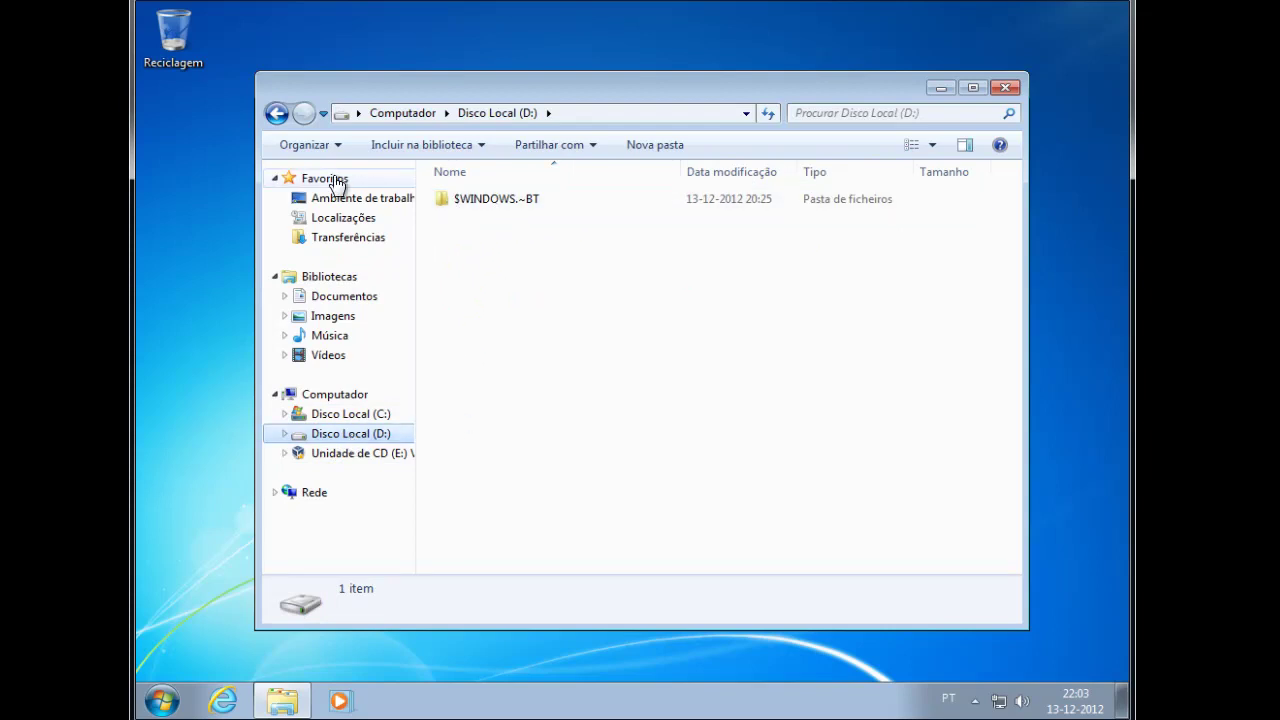
# Step: Look through the $WINDOWS.~BT folder on drive D: down to Sources\Rollback, and close the file explorer
pyautogui.click(500, 198)
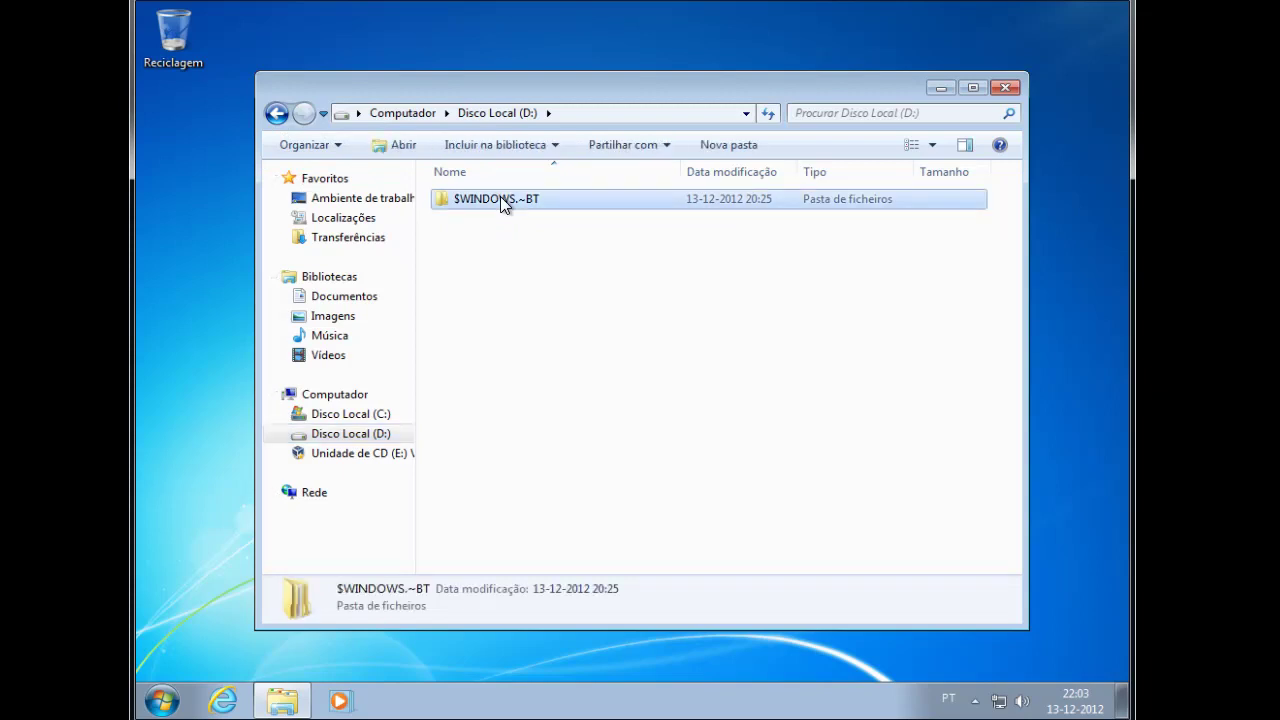
pyautogui.doubleClick(500, 198)
pyautogui.doubleClick(505, 203)
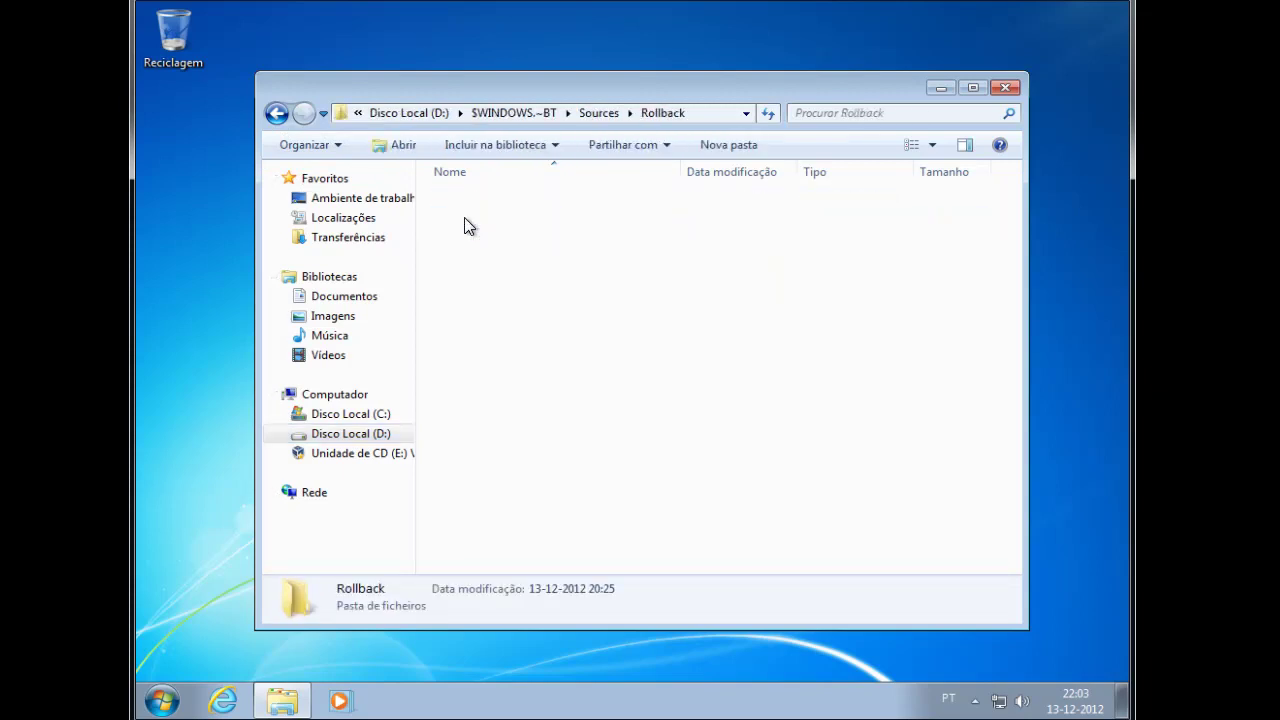
pyautogui.doubleClick(464, 217)
pyautogui.click(270, 117)
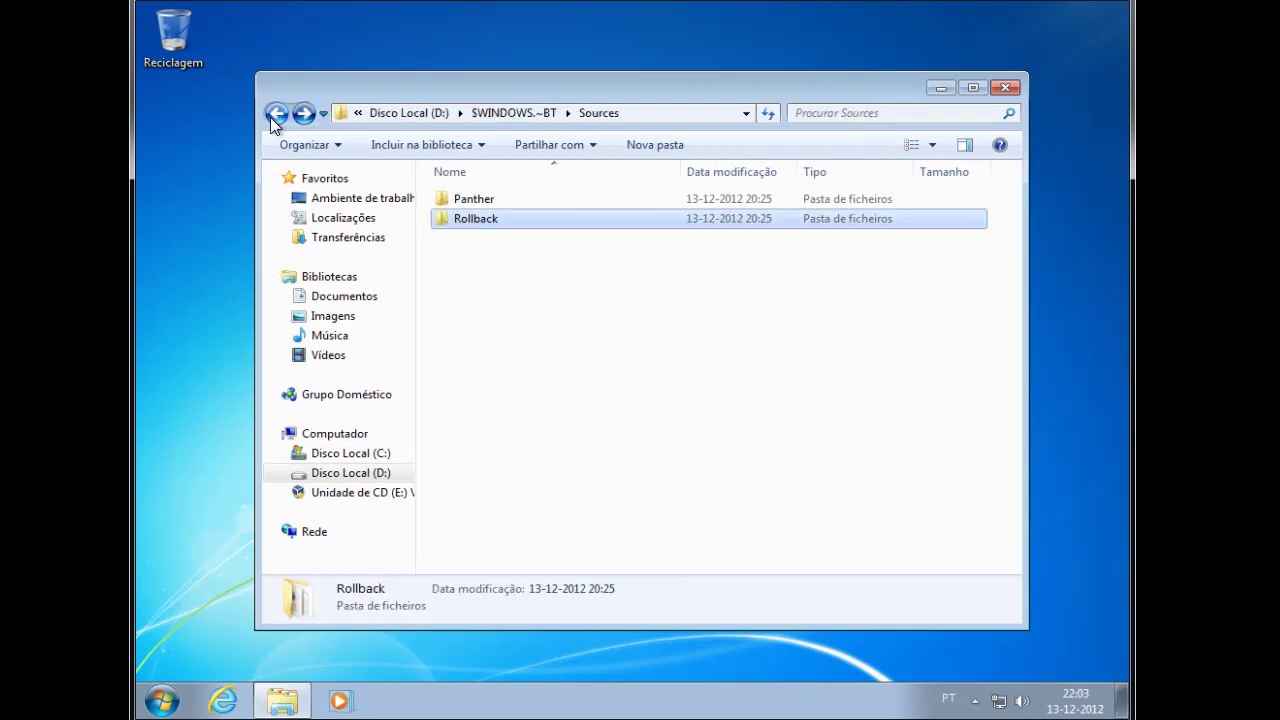
pyautogui.click(270, 117)
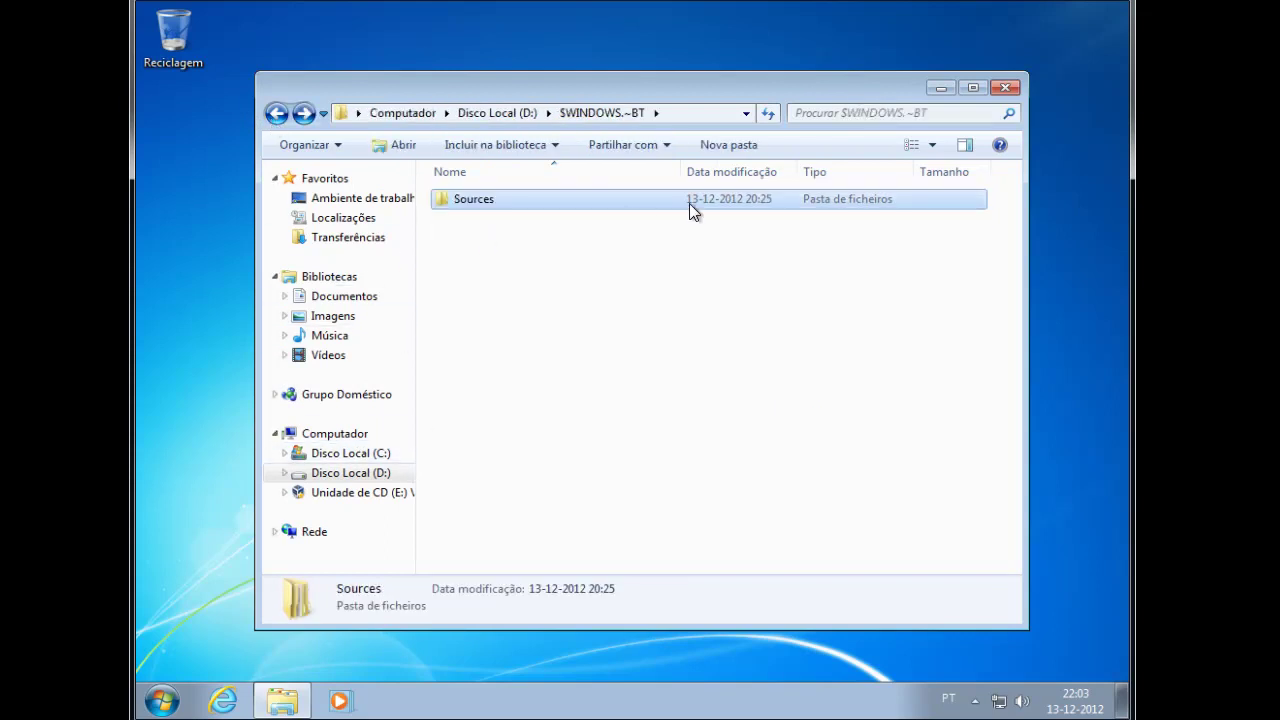
pyautogui.click(1003, 88)
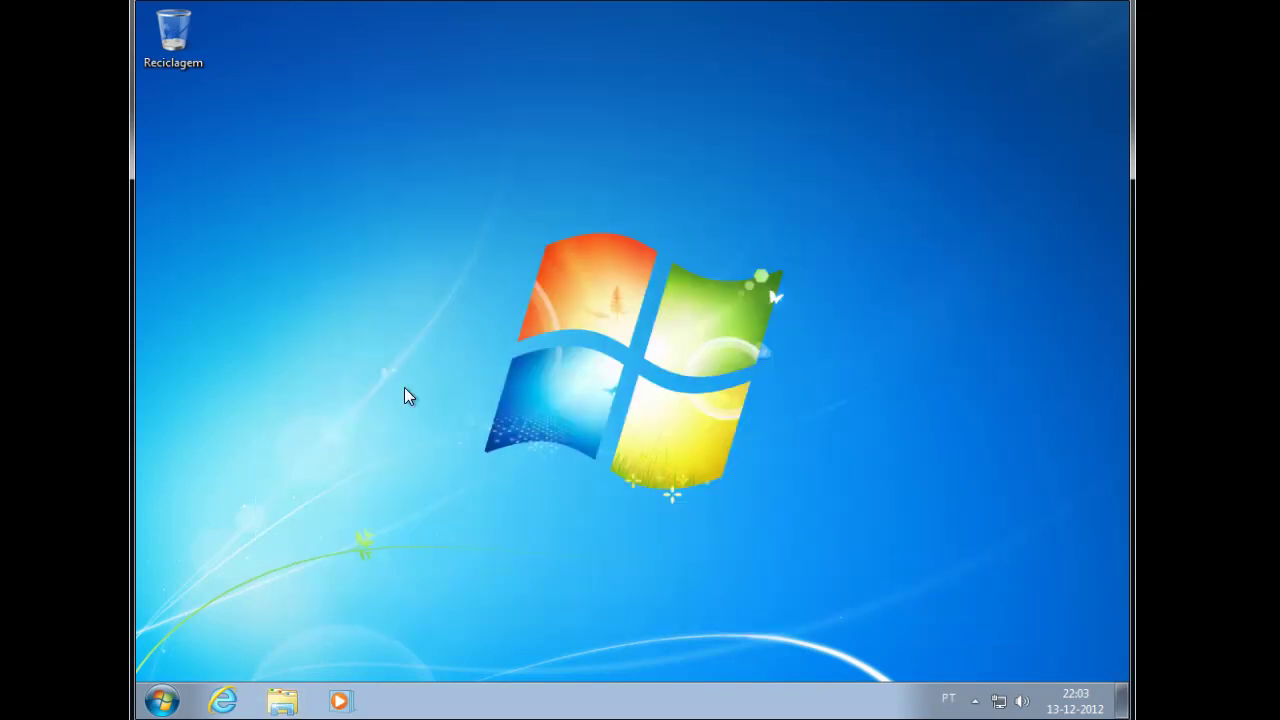
# Step: Open Gestão de computadores from the administrative tools in Painel de Controlo's Sistema e Segurança
pyautogui.click(157, 703)
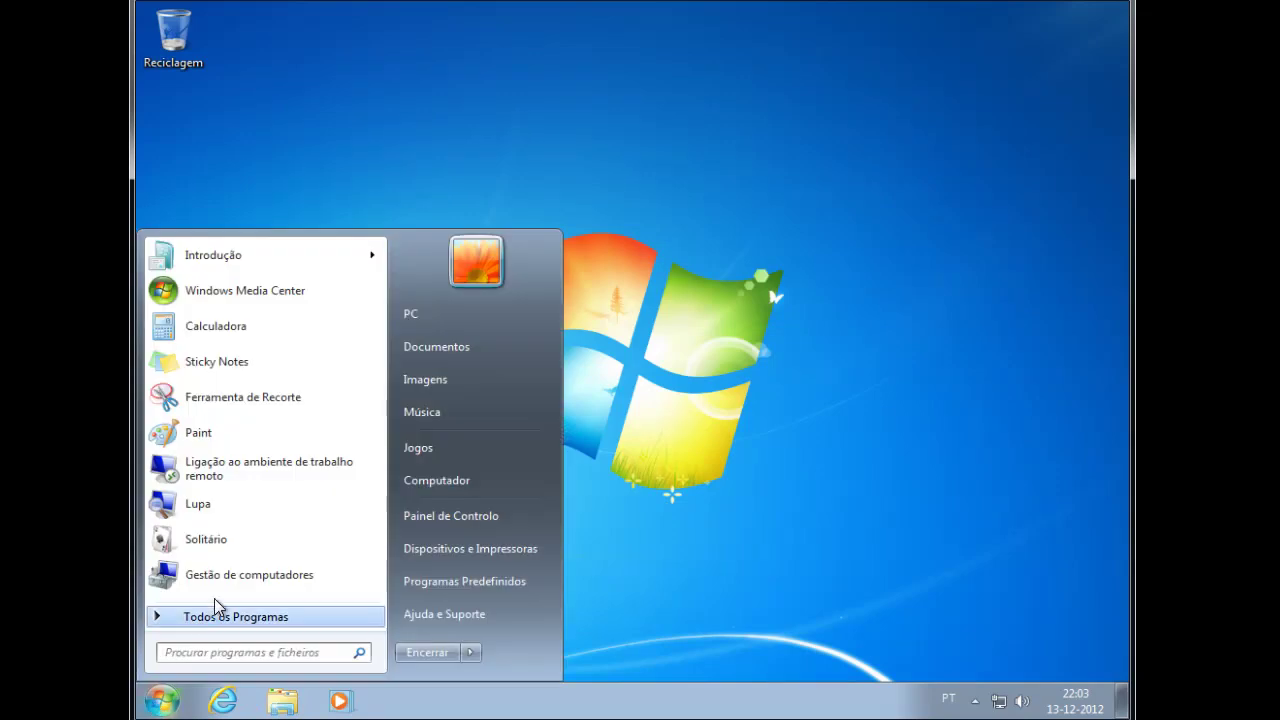
pyautogui.click(452, 516)
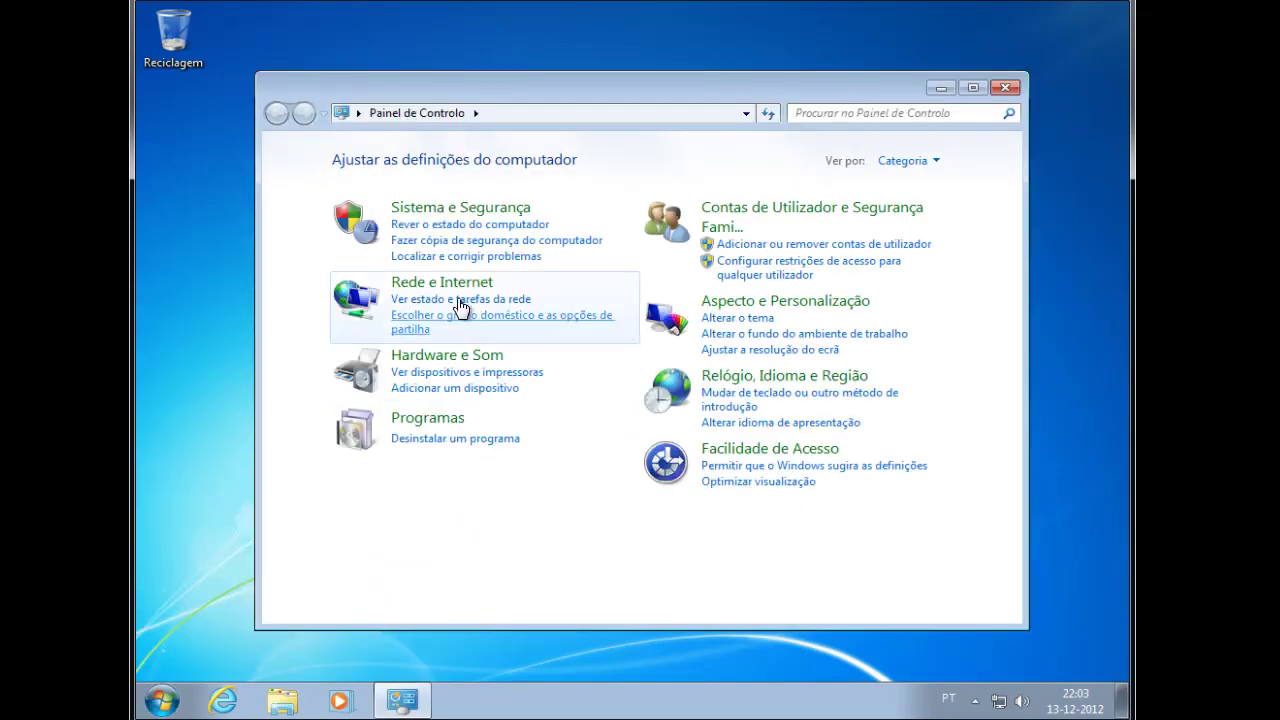
pyautogui.click(447, 212)
pyautogui.click(571, 589)
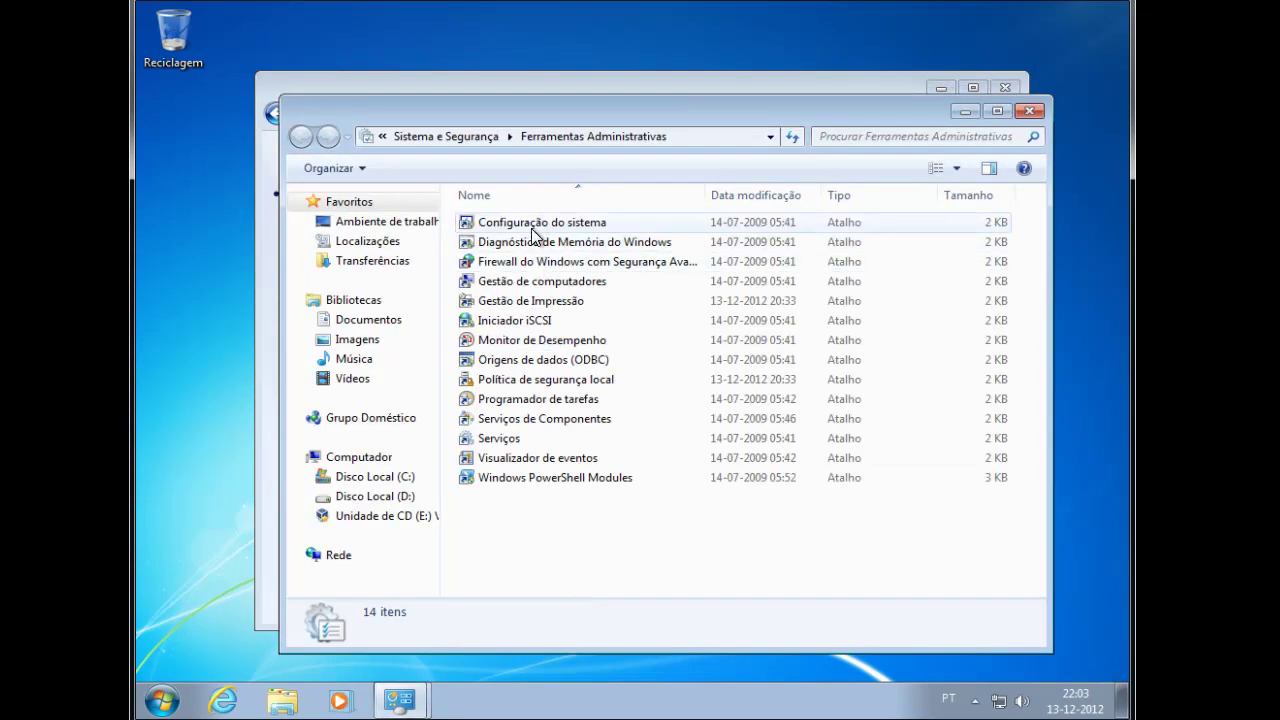
pyautogui.doubleClick(533, 283)
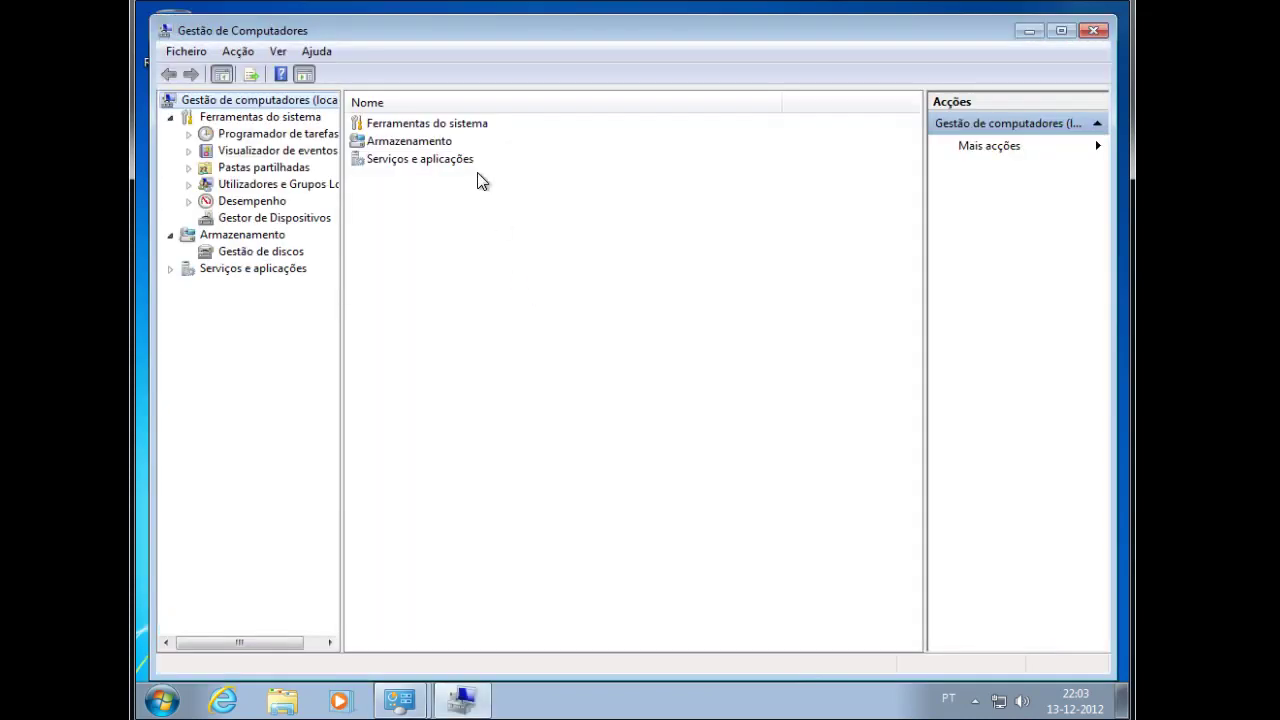
# Step: Examine the C: and D: partitions of Disco 0 in Gestão de discos, and close all open windows
pyautogui.doubleClick(421, 143)
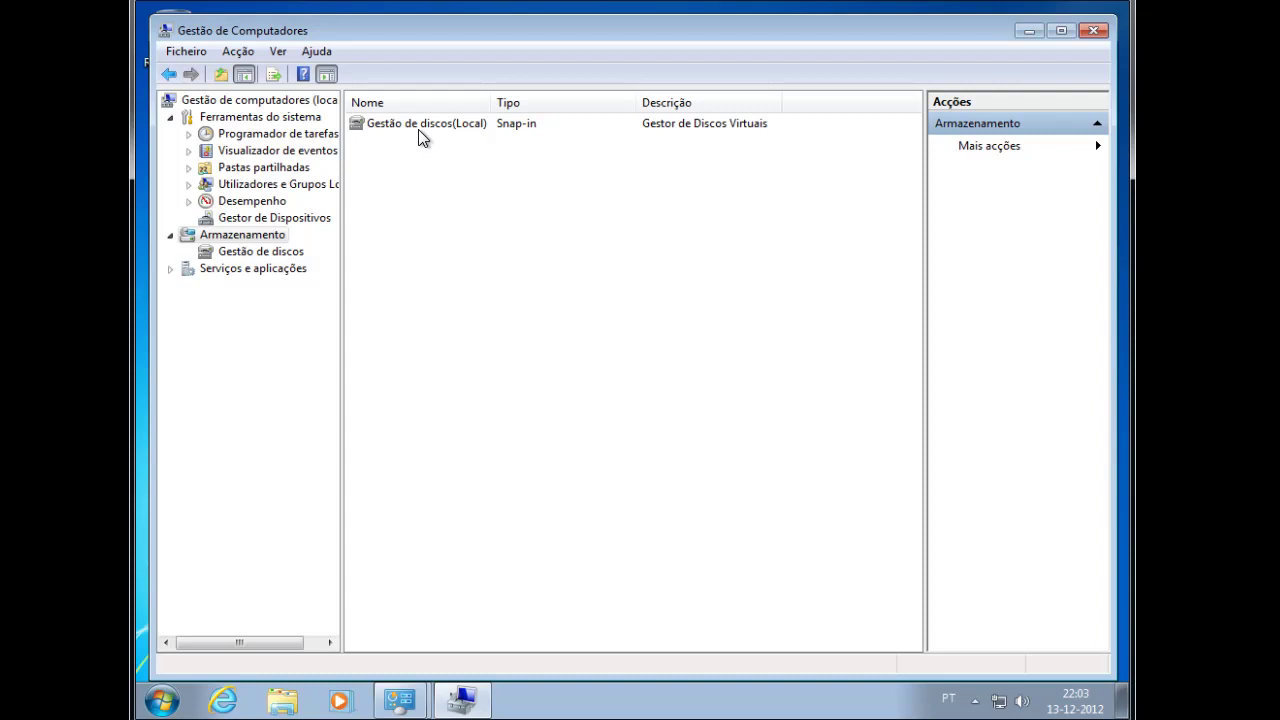
pyautogui.doubleClick(418, 126)
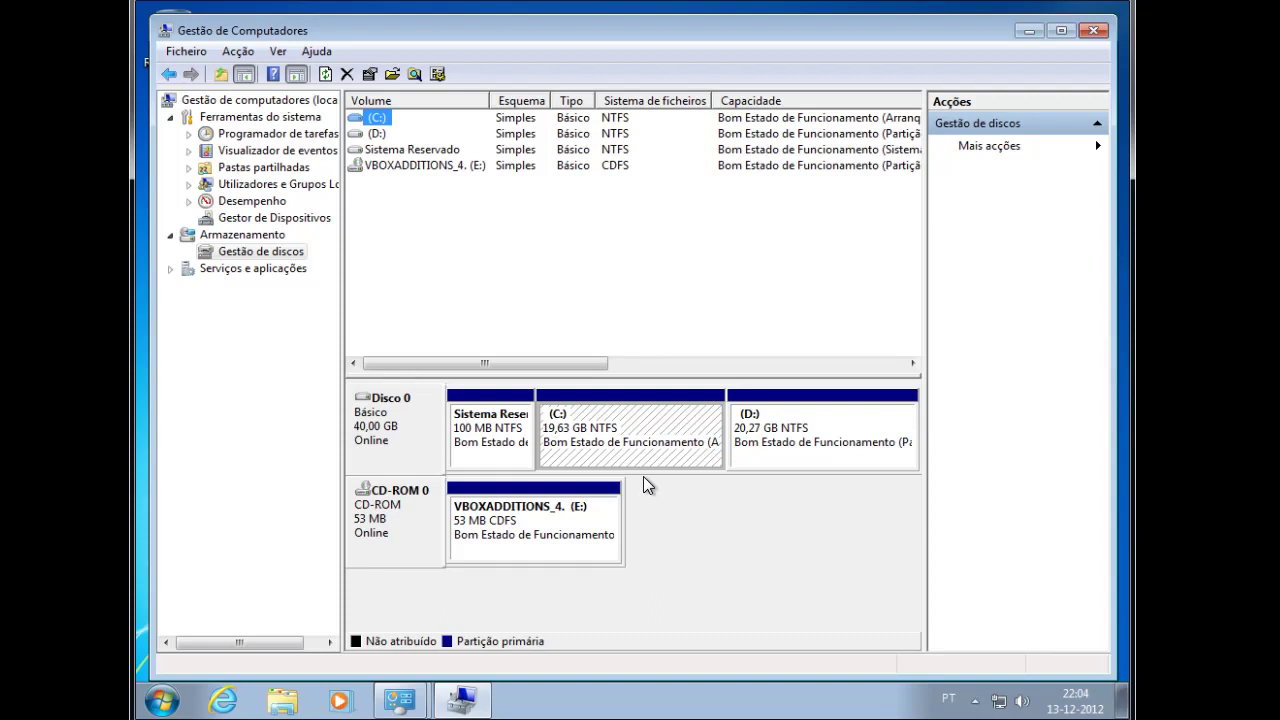
pyautogui.click(756, 451)
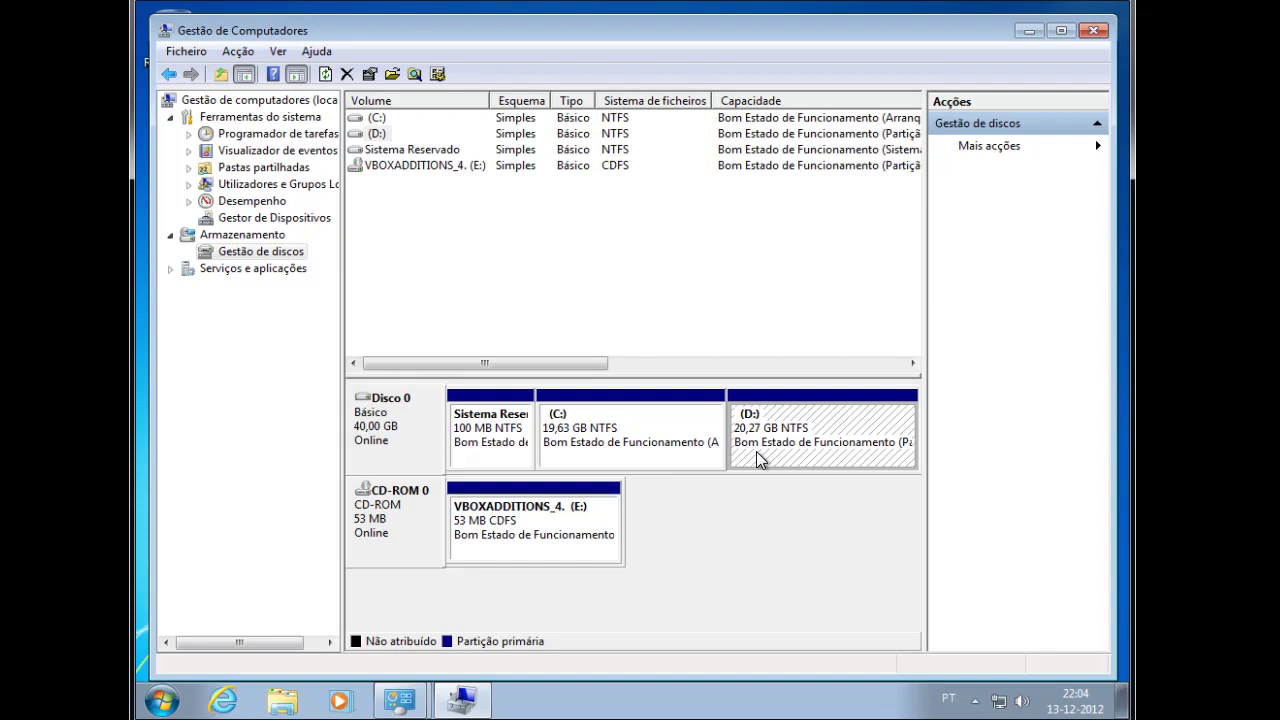
pyautogui.click(1097, 36)
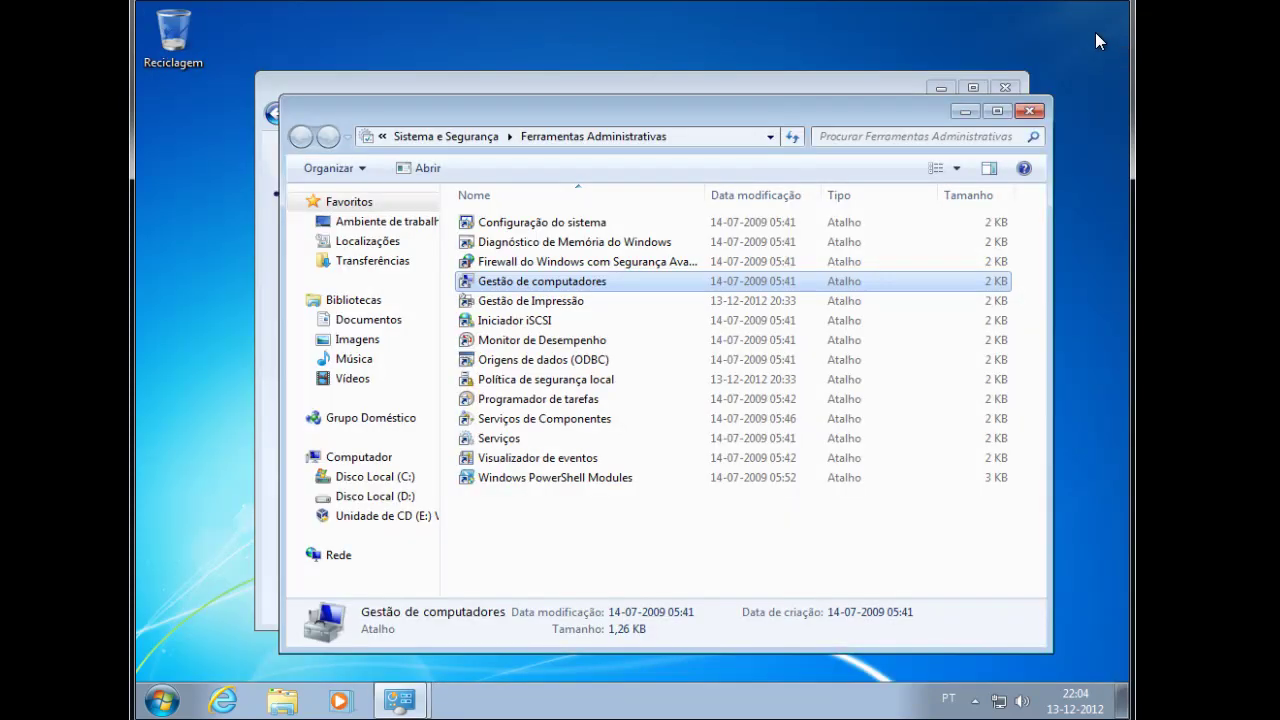
pyautogui.click(1030, 111)
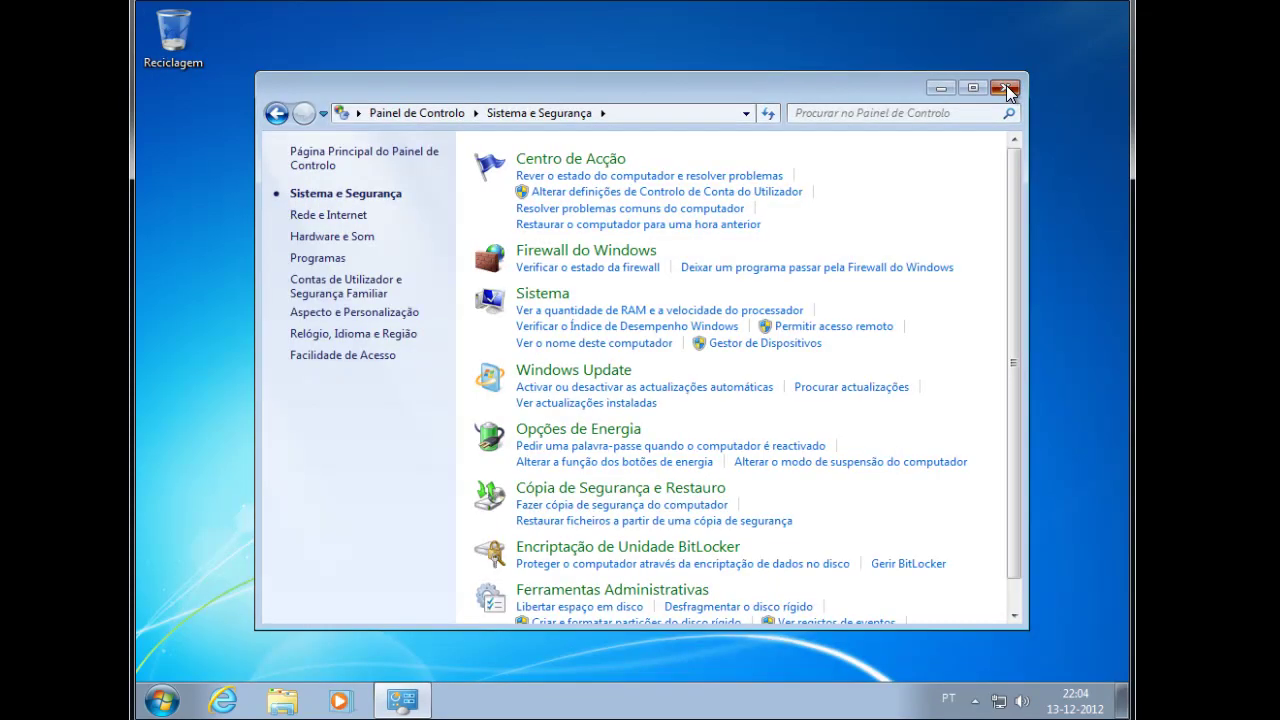
pyautogui.click(1006, 87)
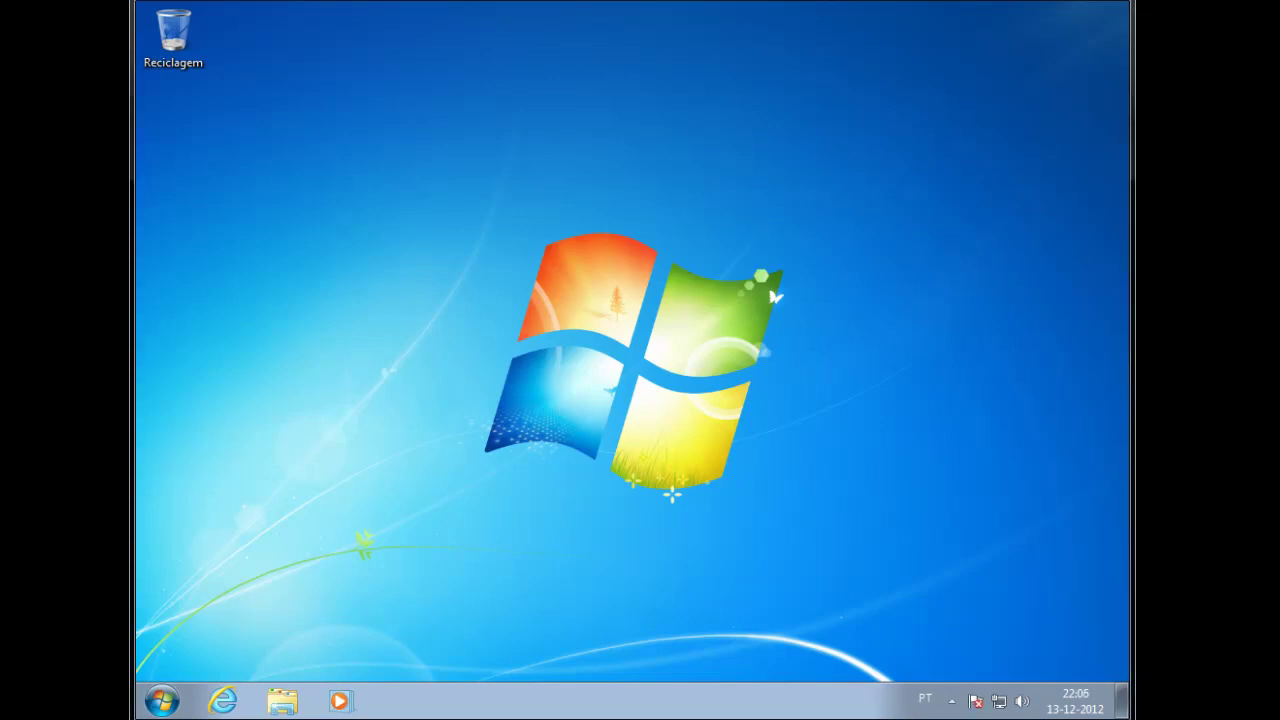
# Step: Restart the computer and boot it from the CD-ROM through the temporary boot device selection
pyautogui.click(162, 703)
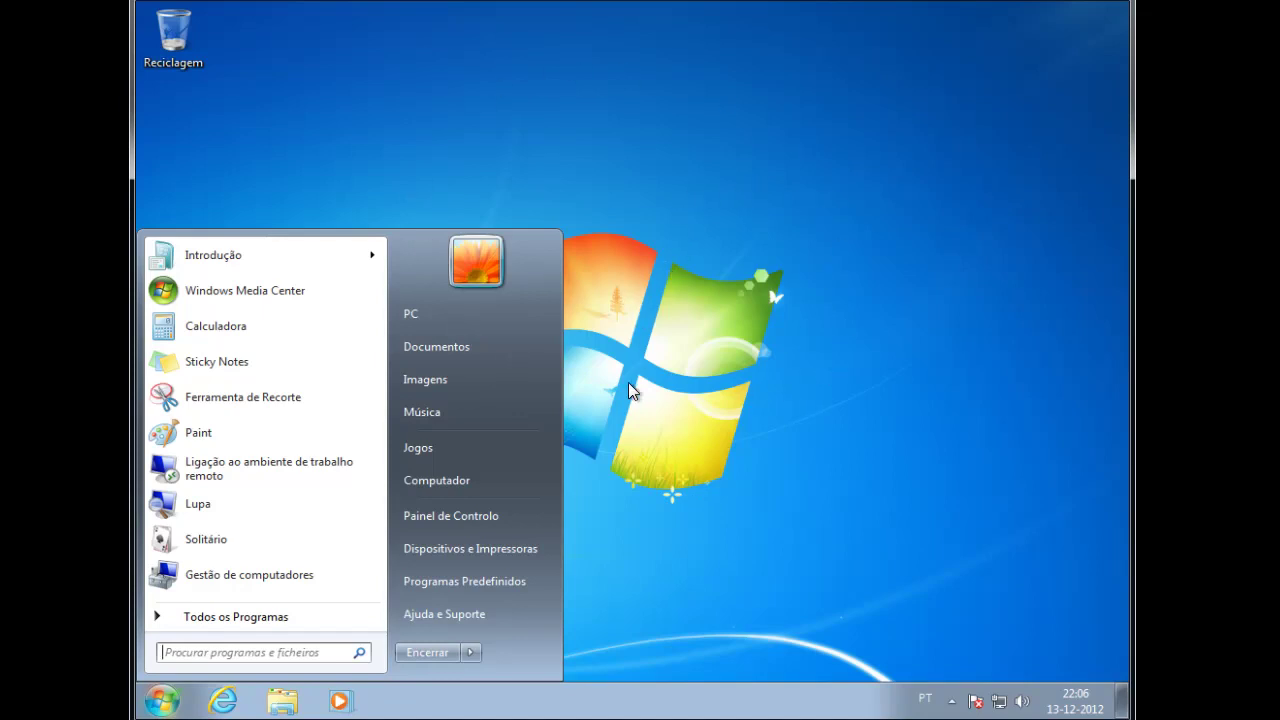
pyautogui.moveTo(474, 651)
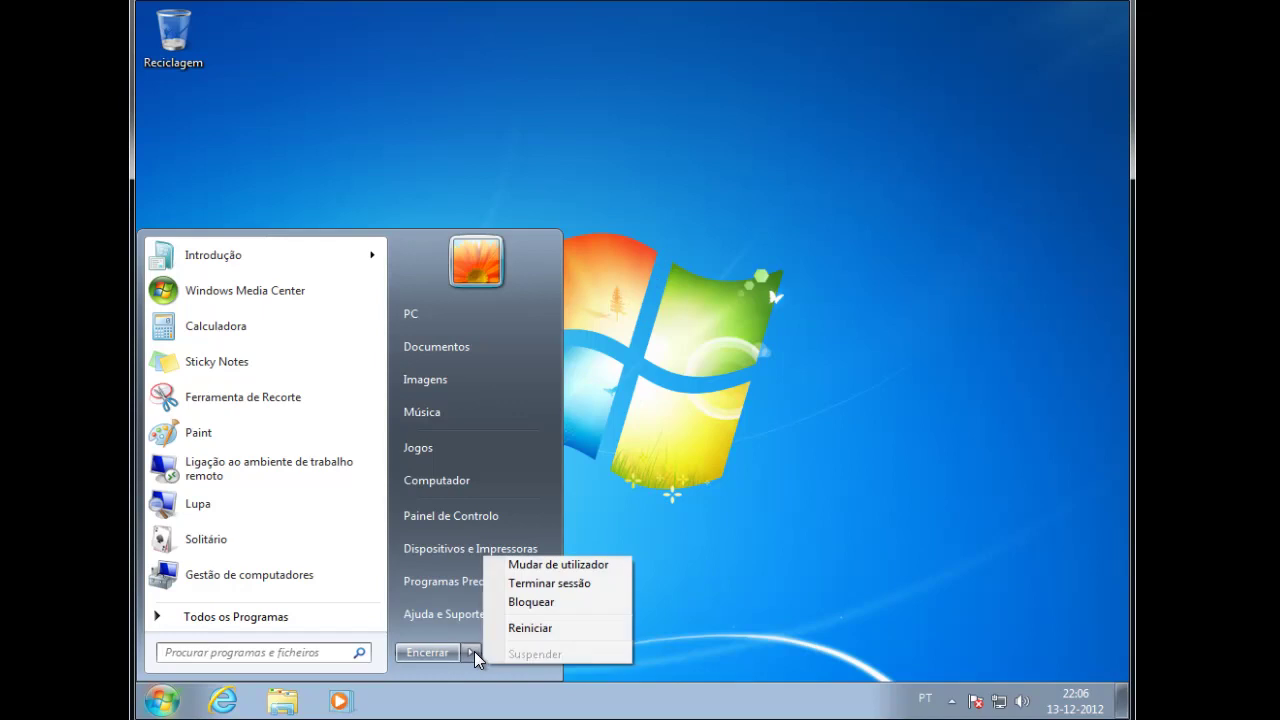
pyautogui.click(530, 628)
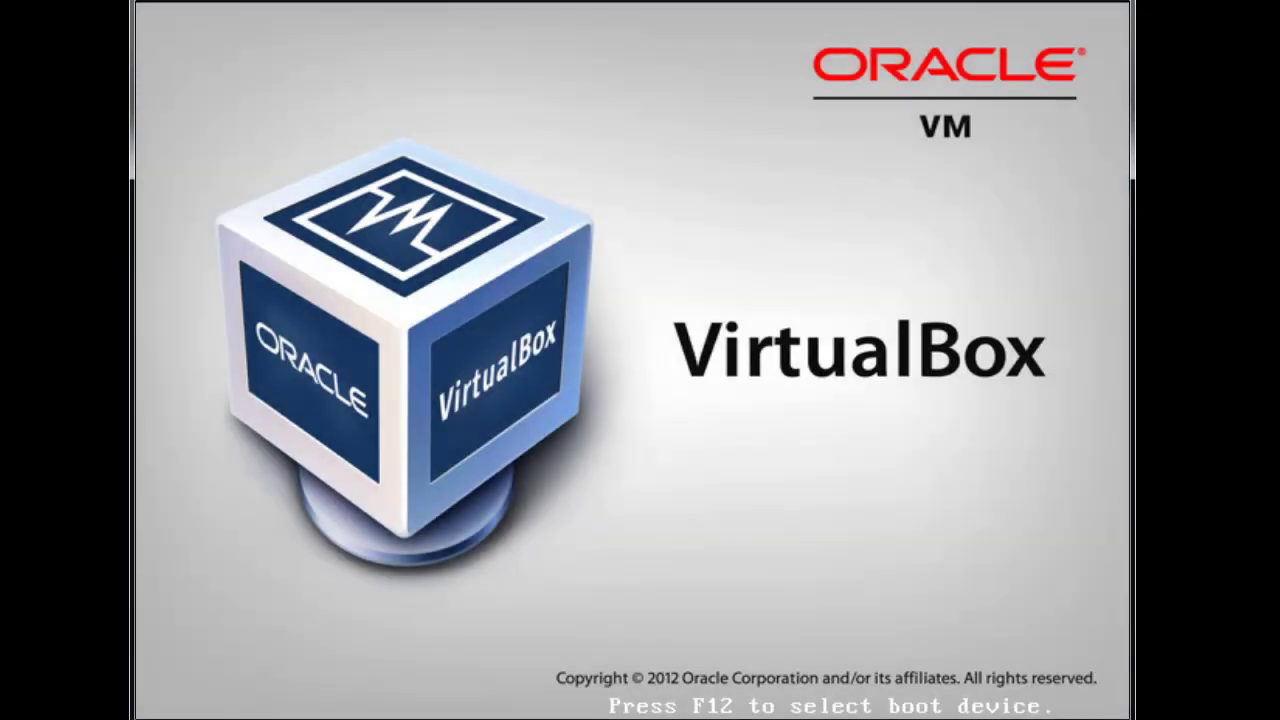
pyautogui.press('F12')
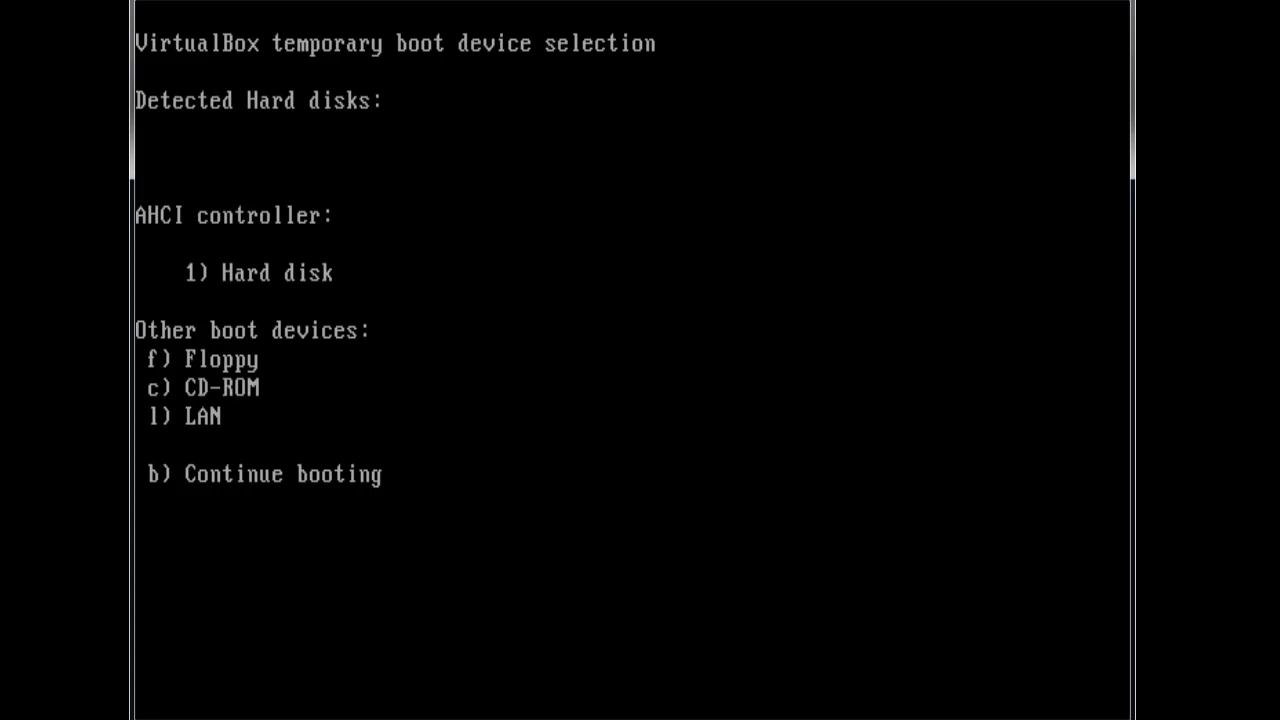
pyautogui.press('c')
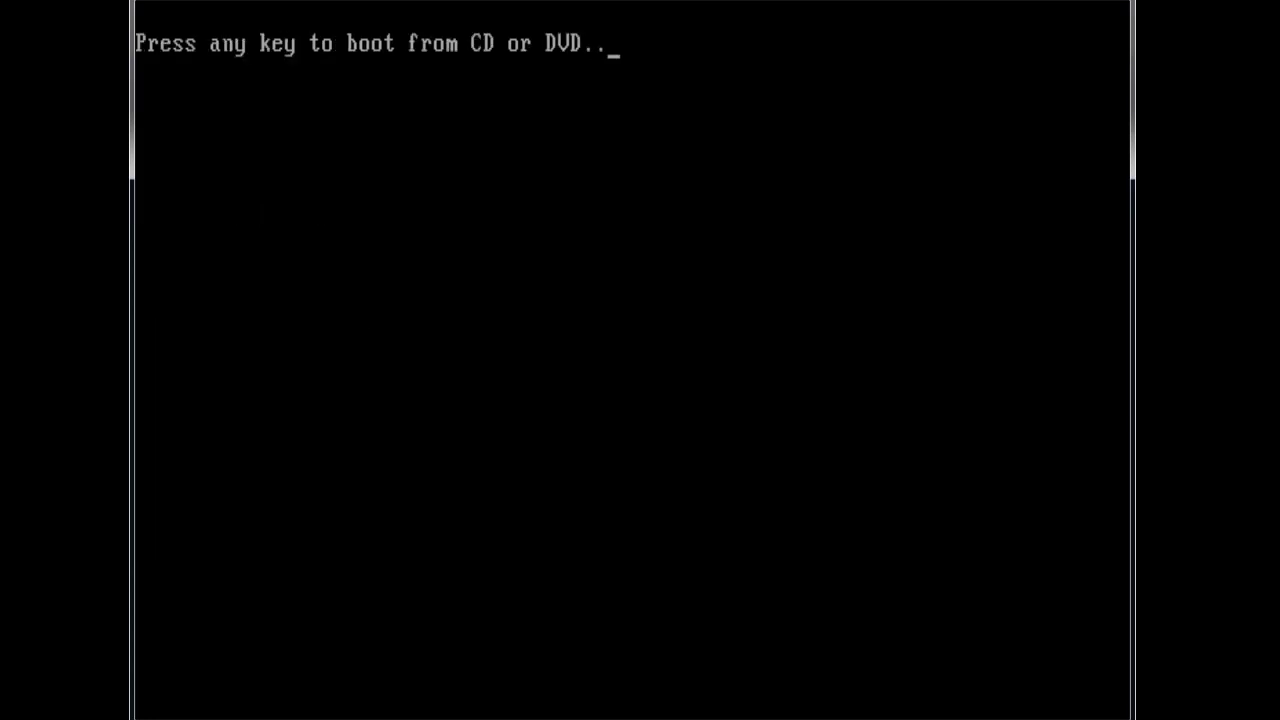
pyautogui.press('Return')
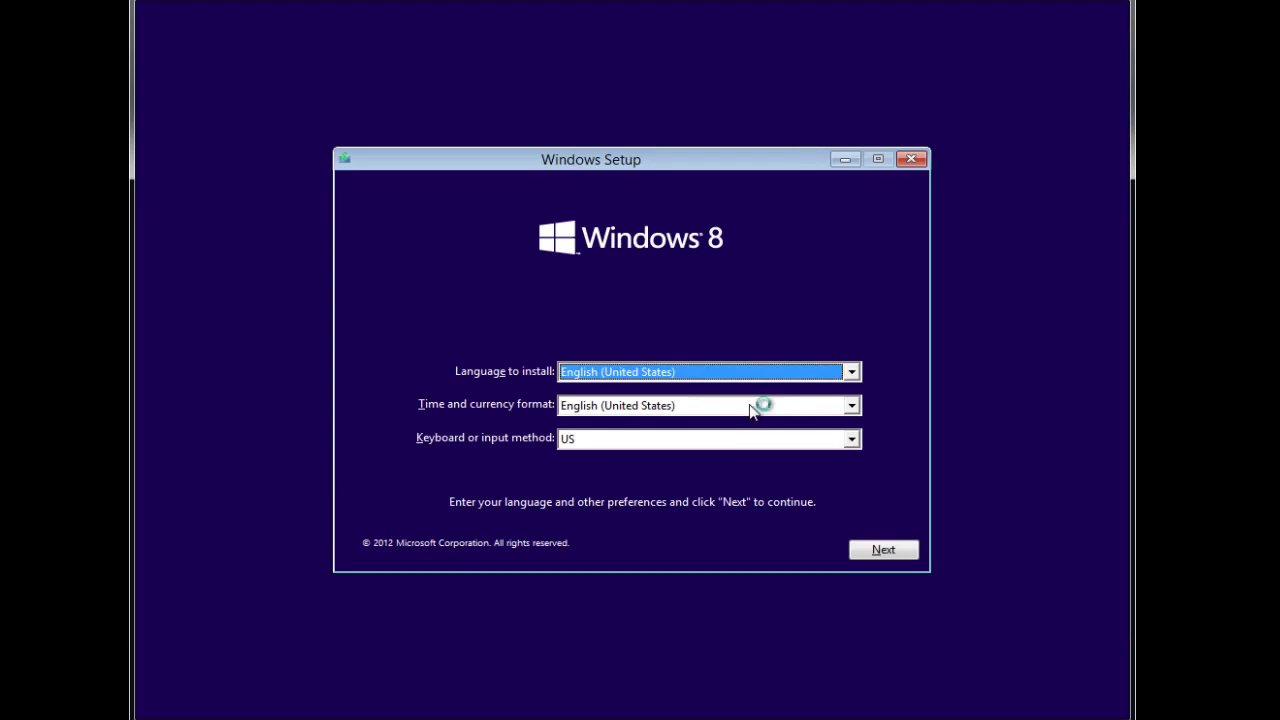
# Step: Set the time and currency format to Portuguese (Portugal) and continue the Windows 8 setup
pyautogui.click(615, 404)
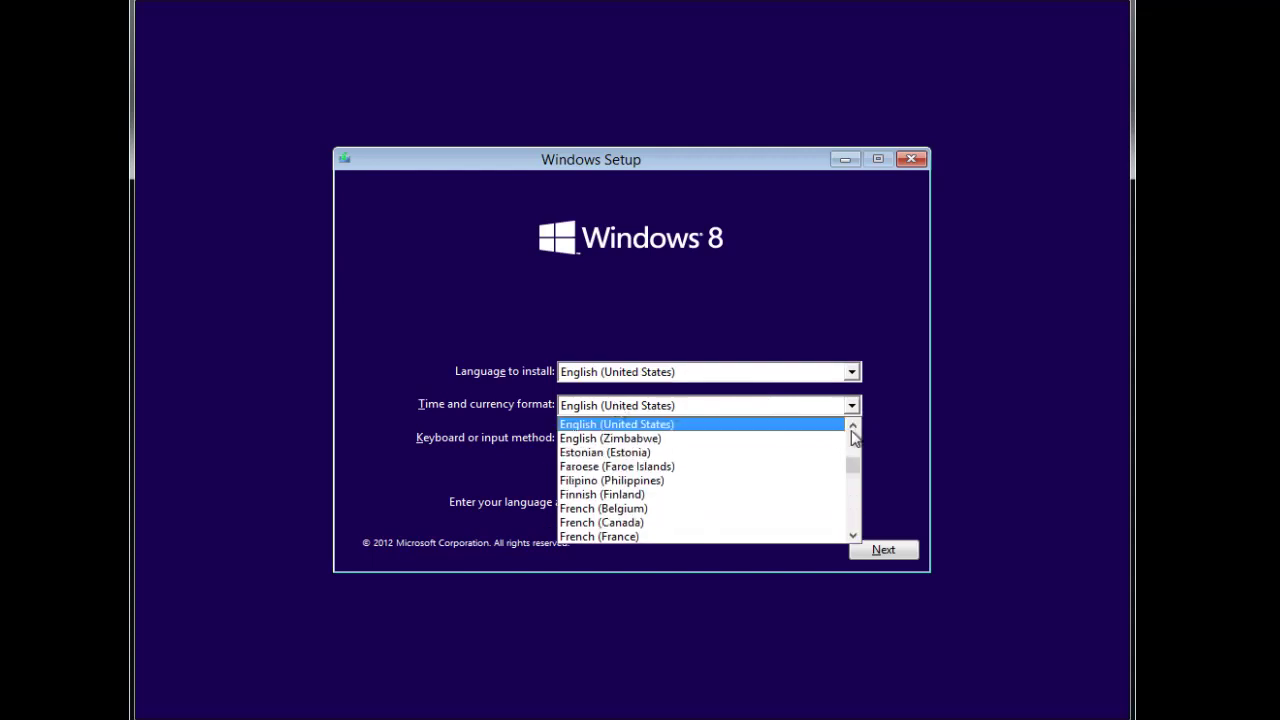
pyautogui.click(508, 373)
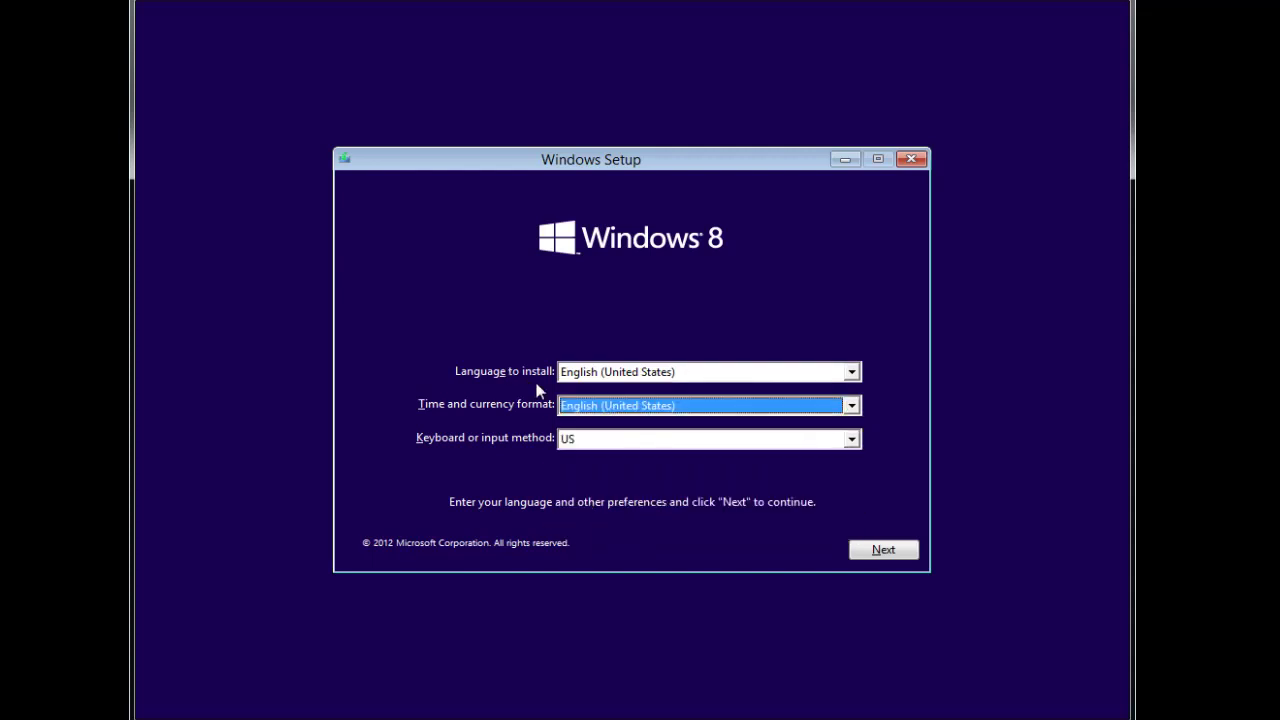
pyautogui.click(591, 402)
pyautogui.press('p')
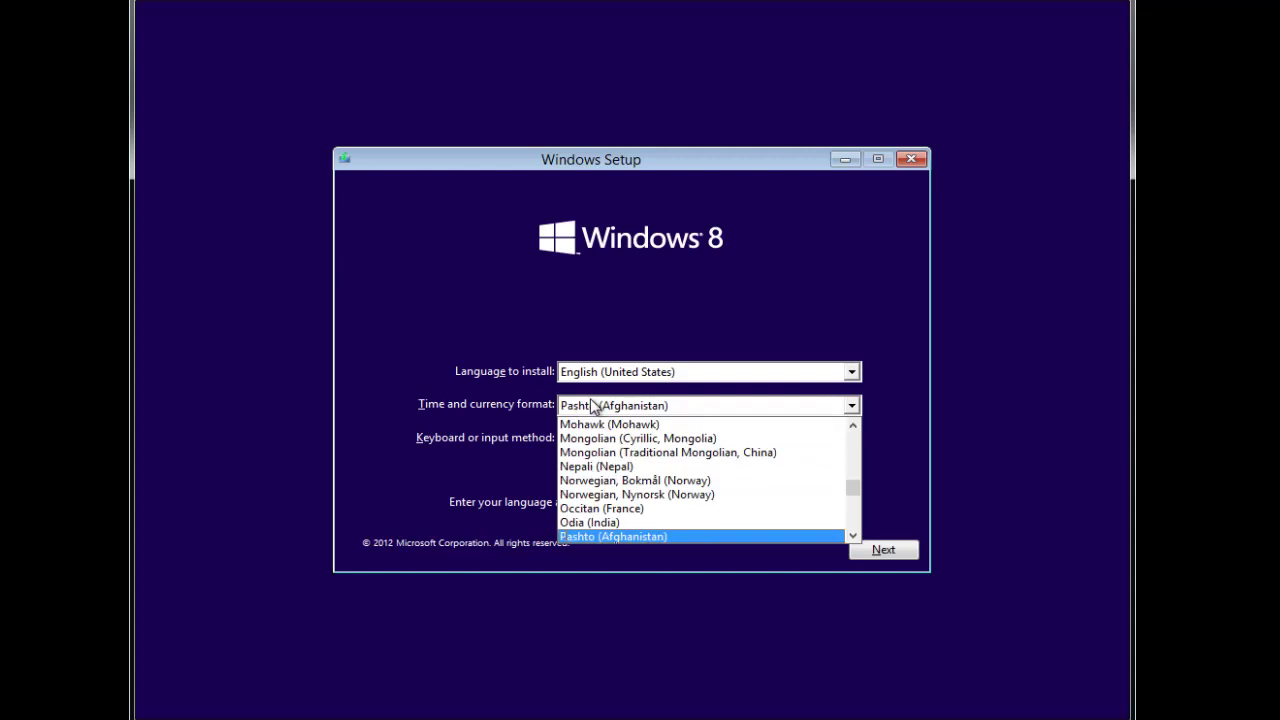
pyautogui.press('Down')
pyautogui.press('Down')
pyautogui.press('Down')
pyautogui.press('Down')
pyautogui.press('Down')
pyautogui.press('Down')
pyautogui.press('Up')
pyautogui.press('Up')
pyautogui.press('Up')
pyautogui.press('Down')
pyautogui.press('Return')
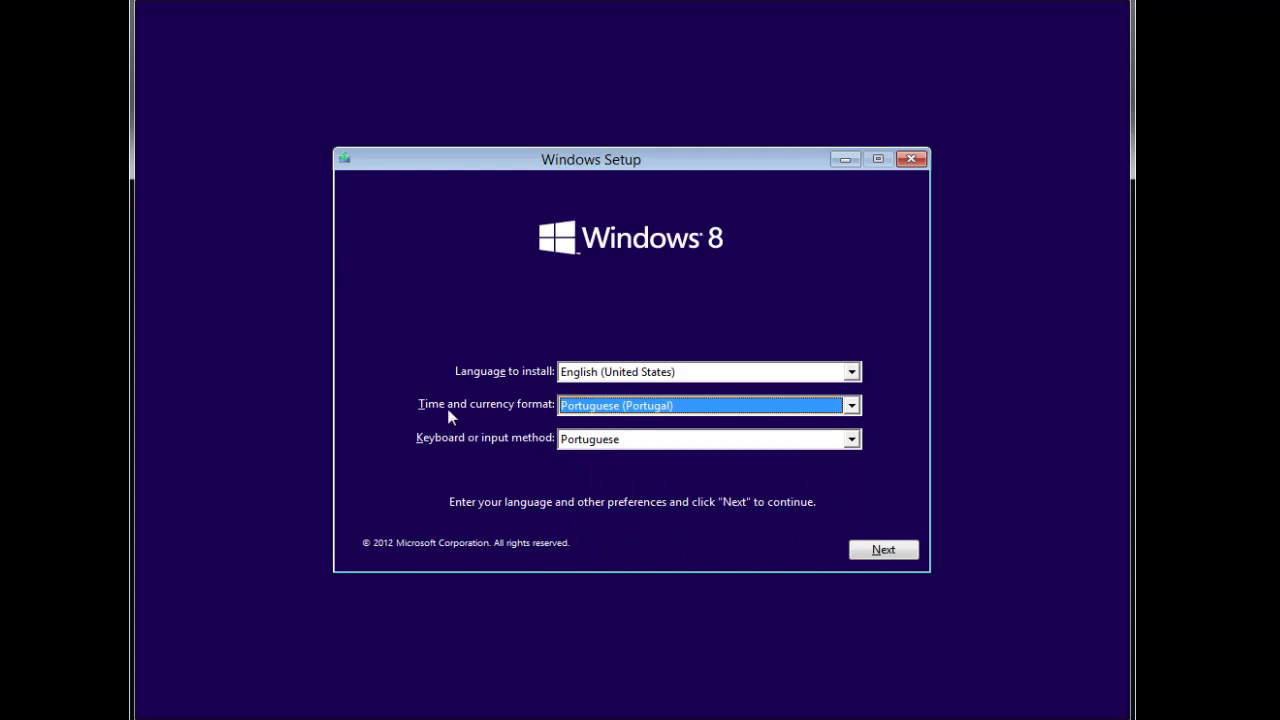
pyautogui.click(884, 551)
# Step: Start the Windows 8 installation and accept the license terms
pyautogui.click(643, 365)
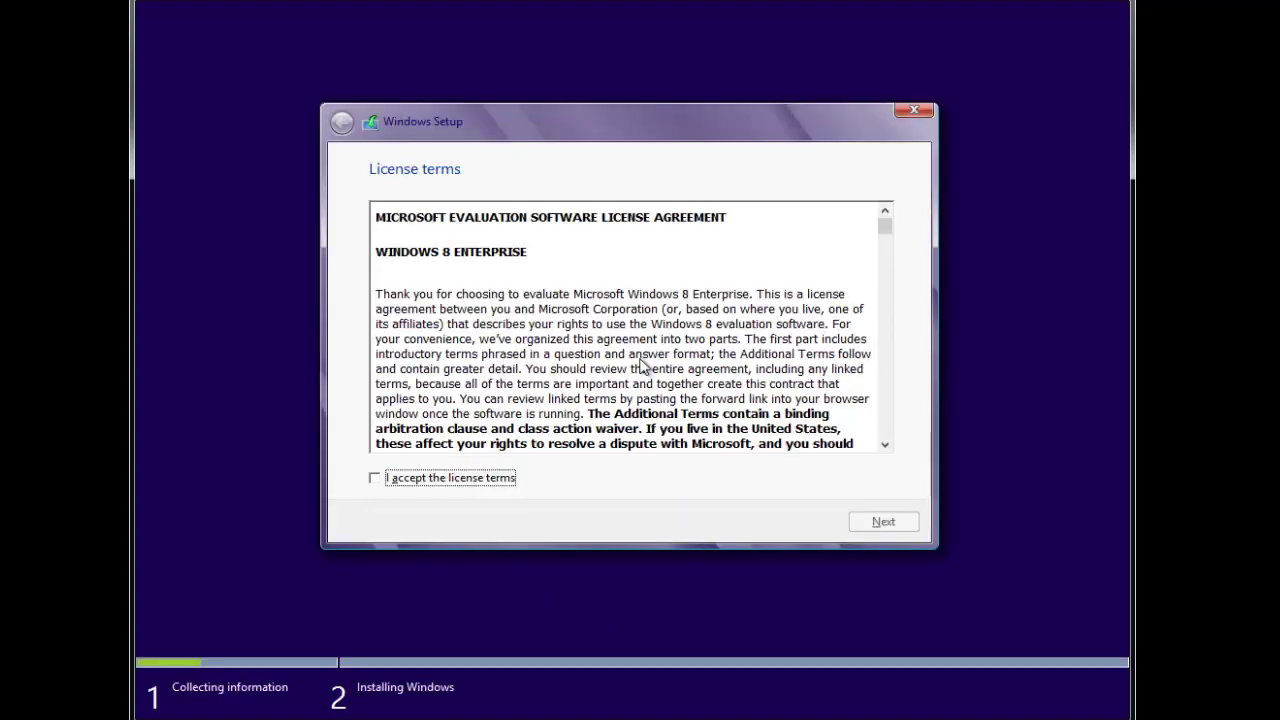
pyautogui.click(374, 479)
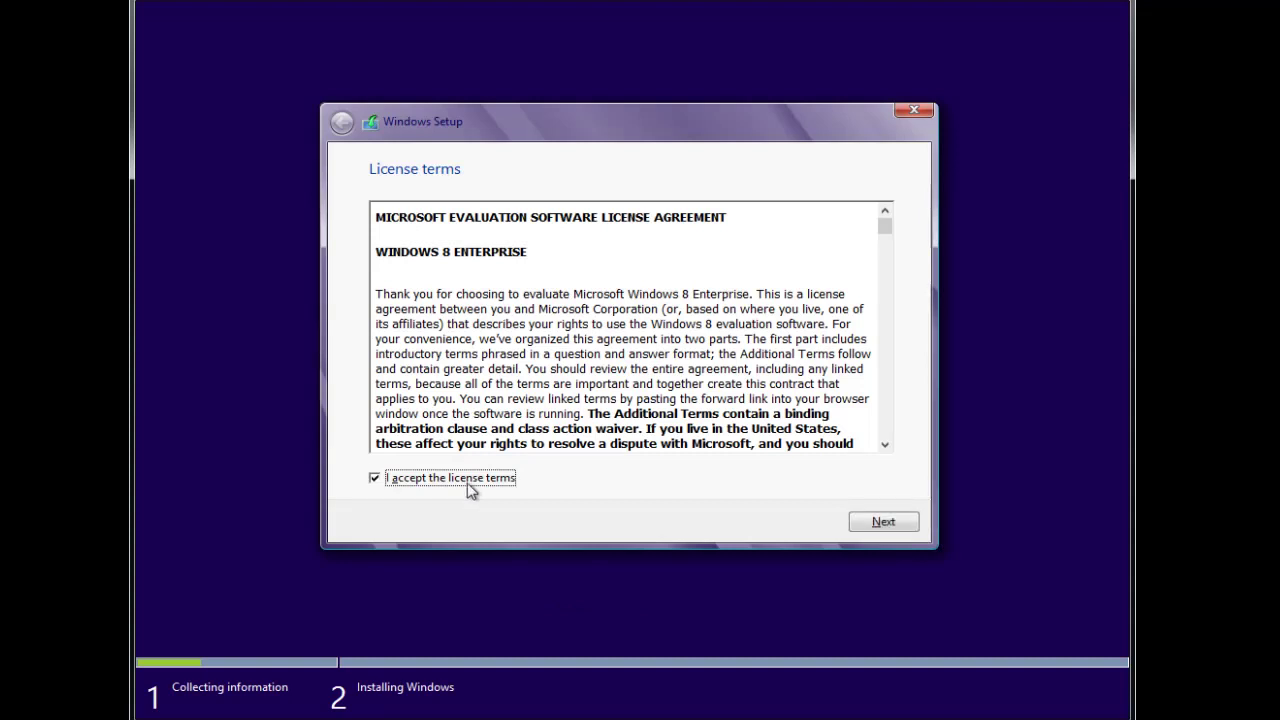
pyautogui.click(884, 522)
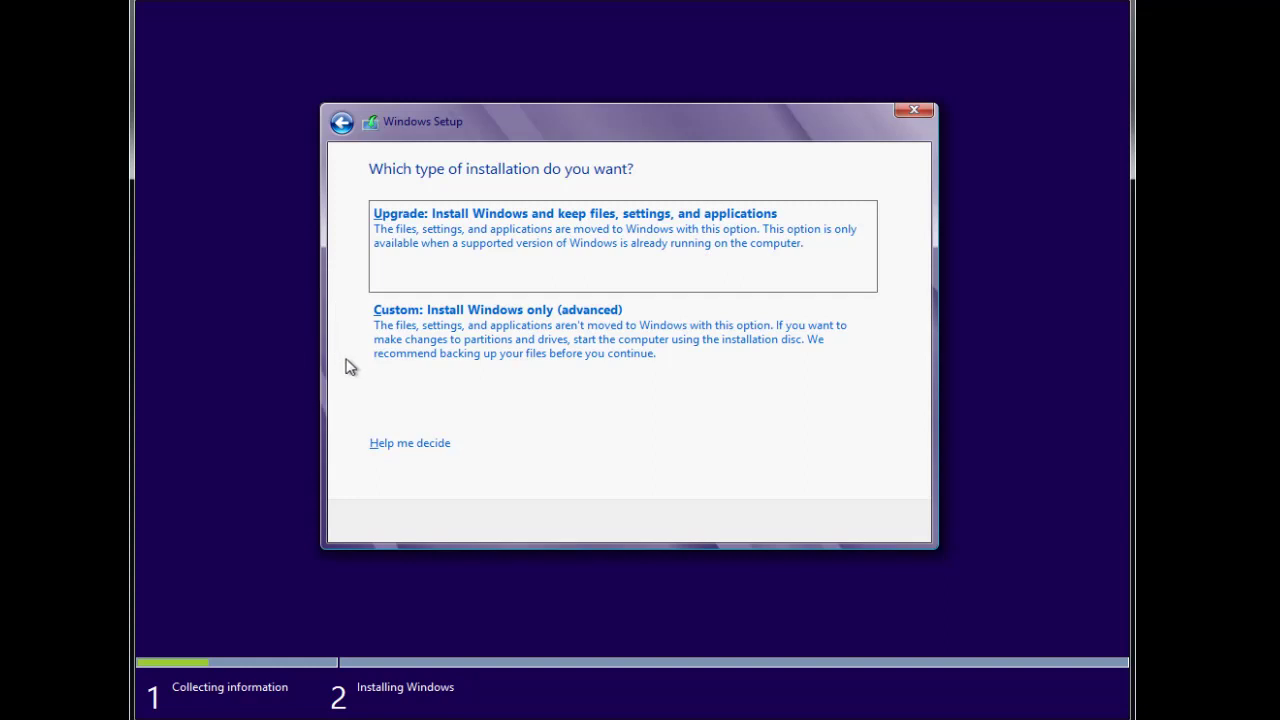
# Step: Choose the Custom installation type and install Windows on Drive 0 Partition 3
pyautogui.click(420, 337)
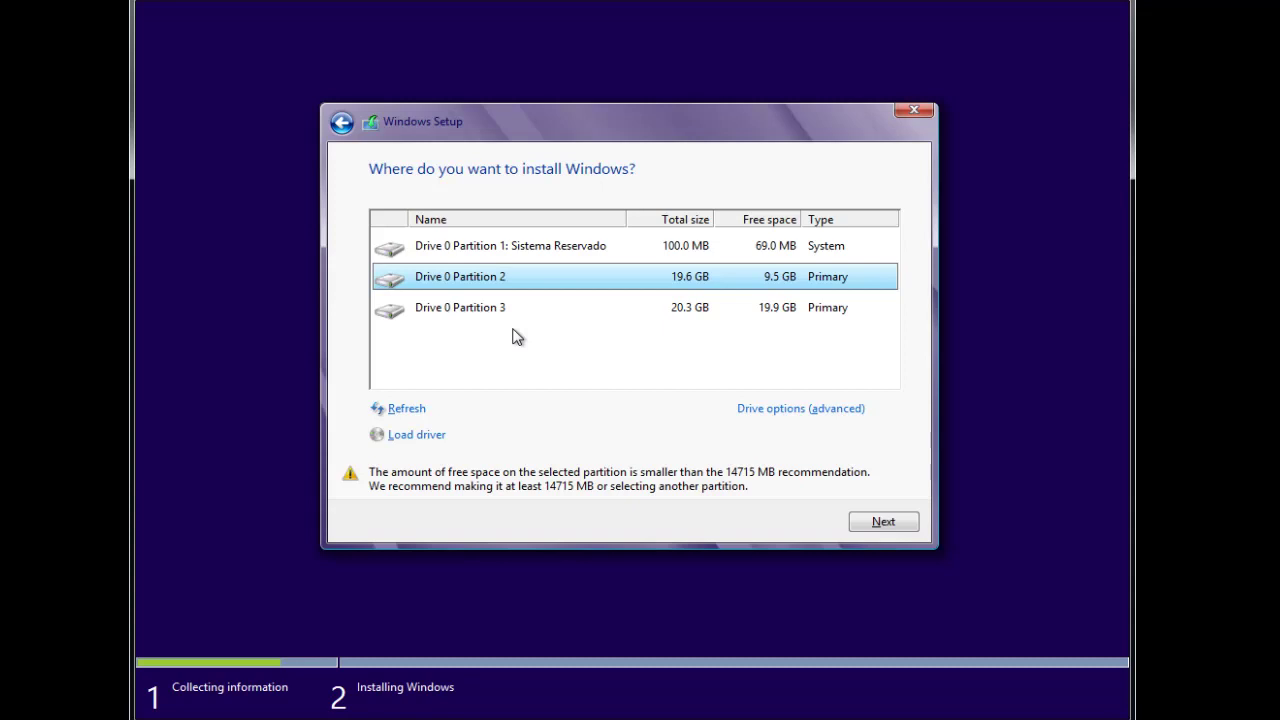
pyautogui.click(819, 412)
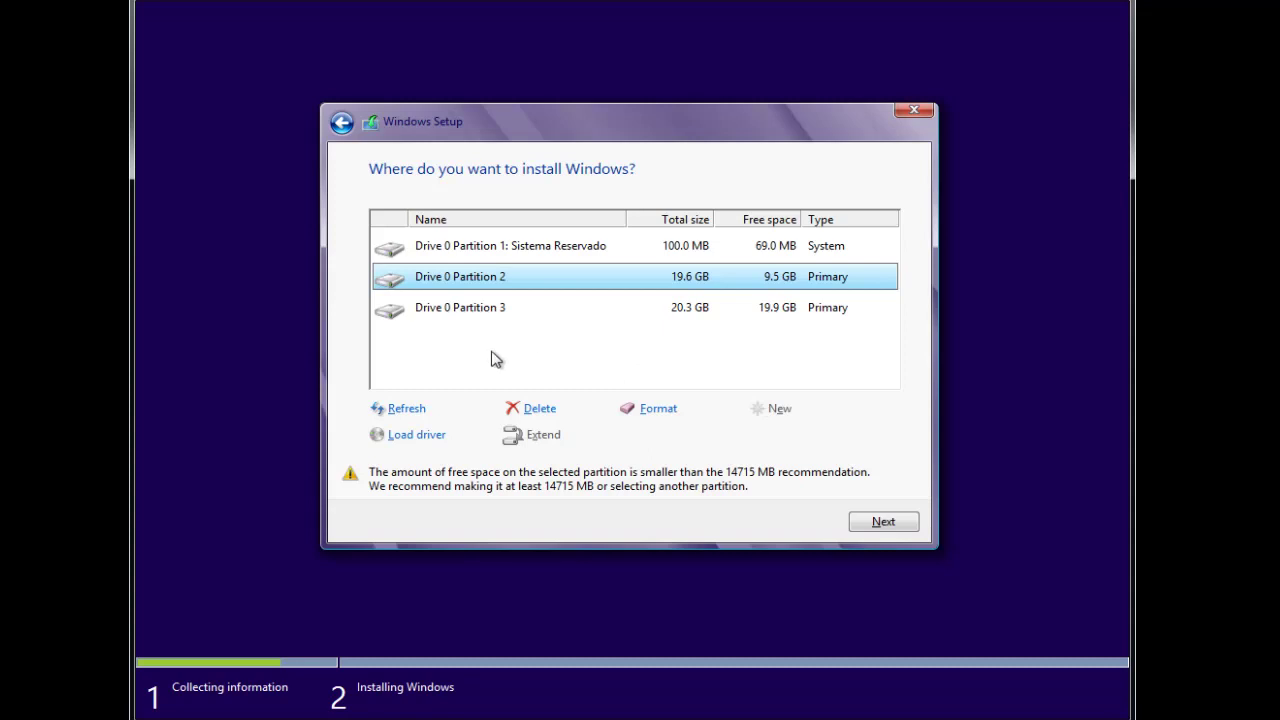
pyautogui.click(457, 315)
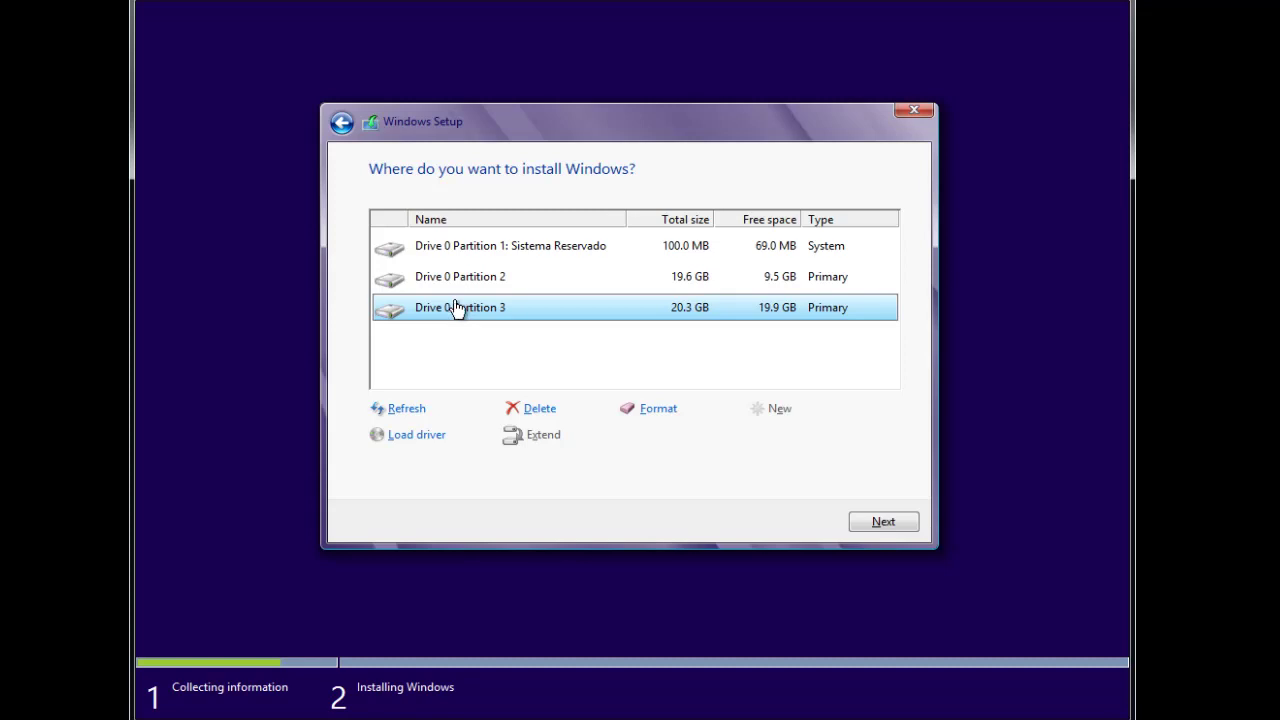
pyautogui.click(457, 284)
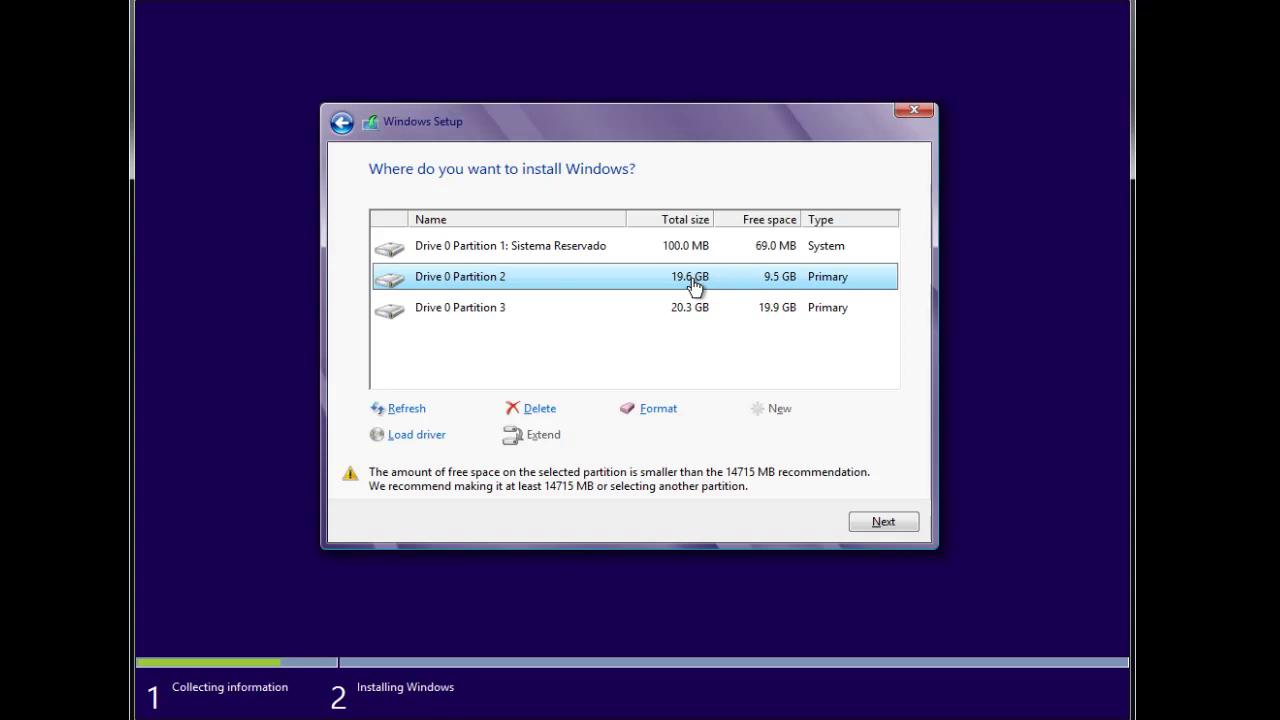
pyautogui.click(473, 313)
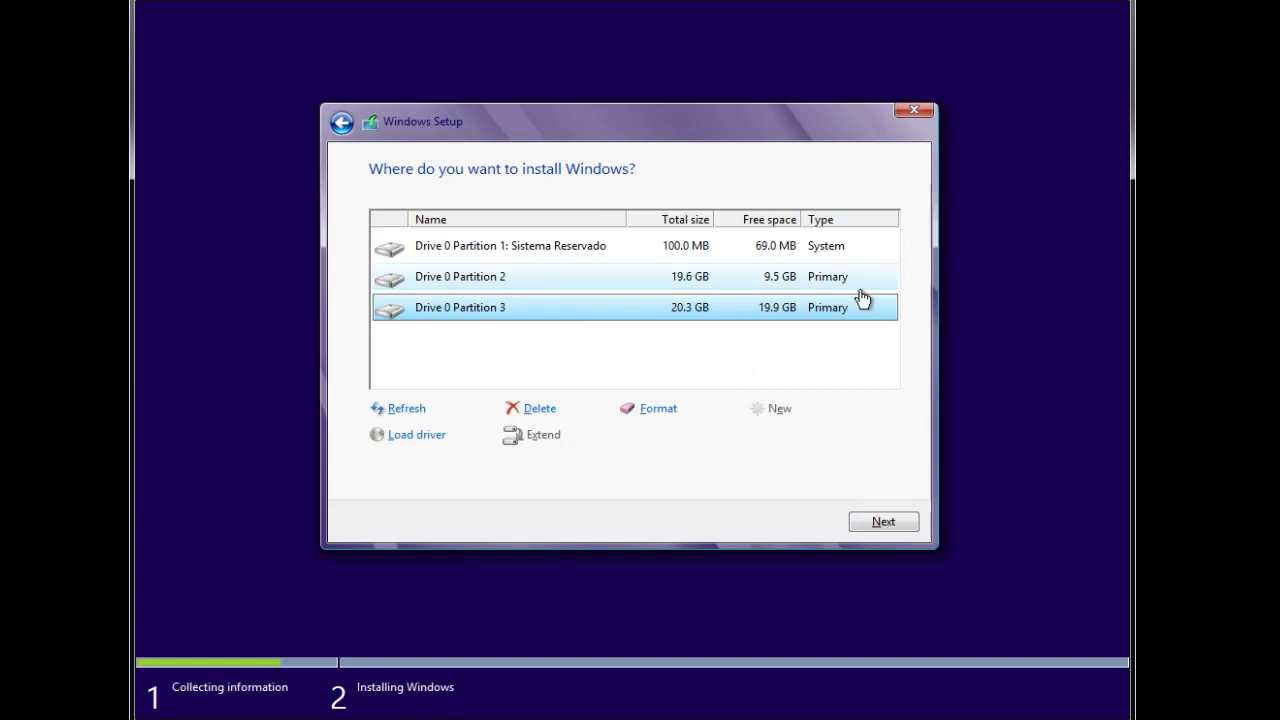
pyautogui.click(884, 522)
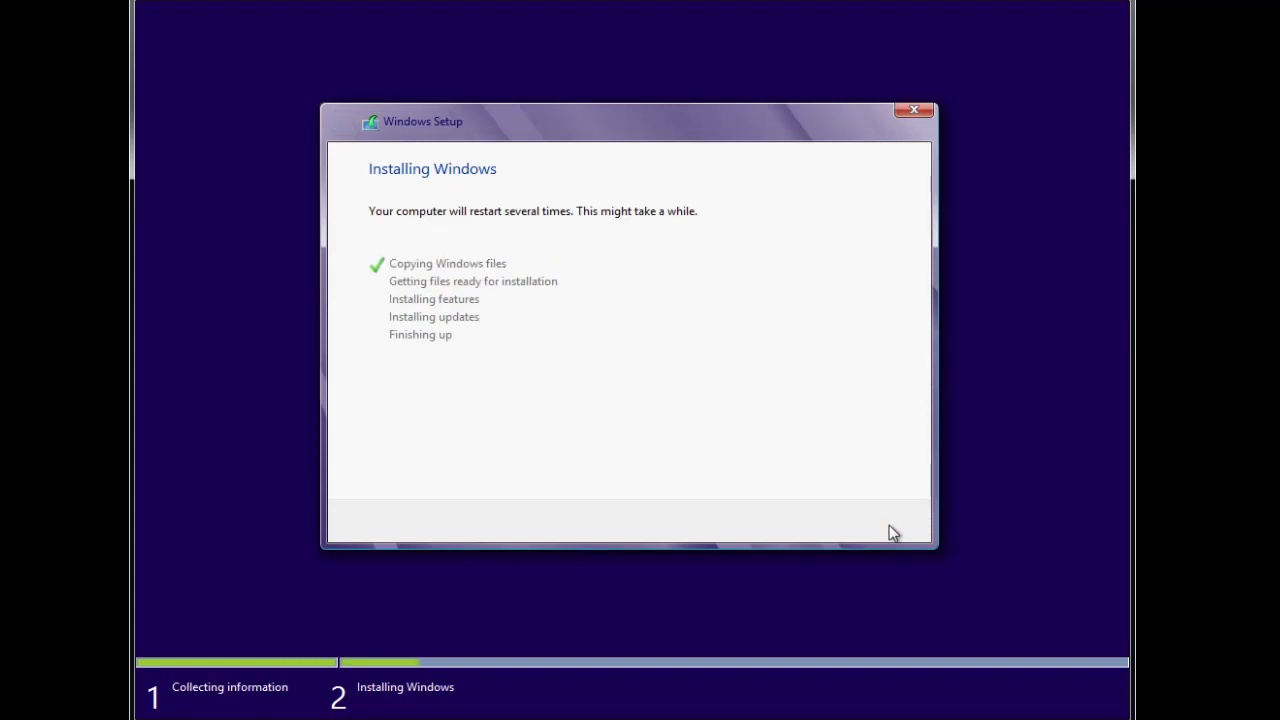